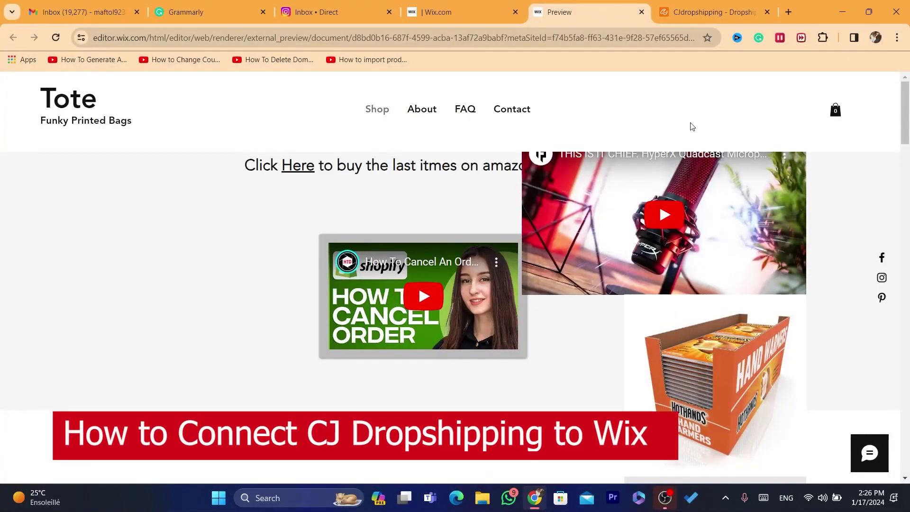
# Leave the Wix site preview for the CJdropshipping home page tab.
pyautogui.scroll(-5, 569, 128)
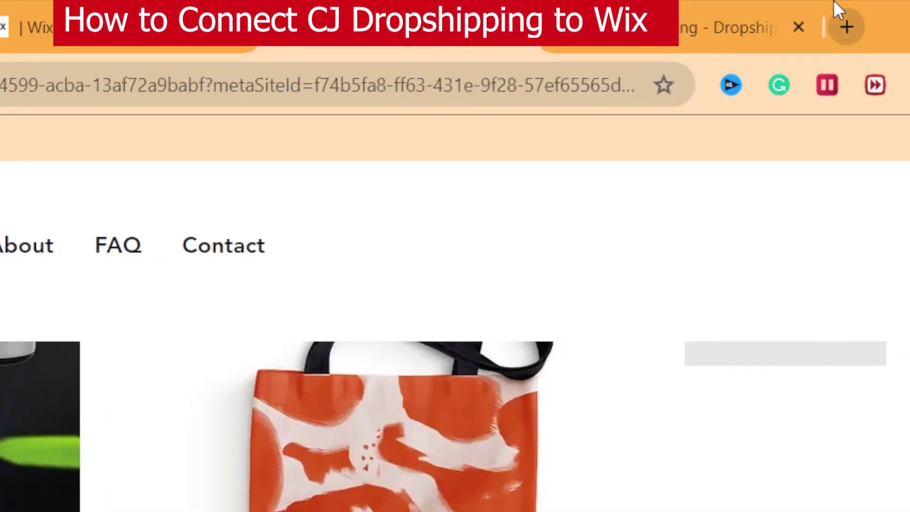
pyautogui.click(825, 5)
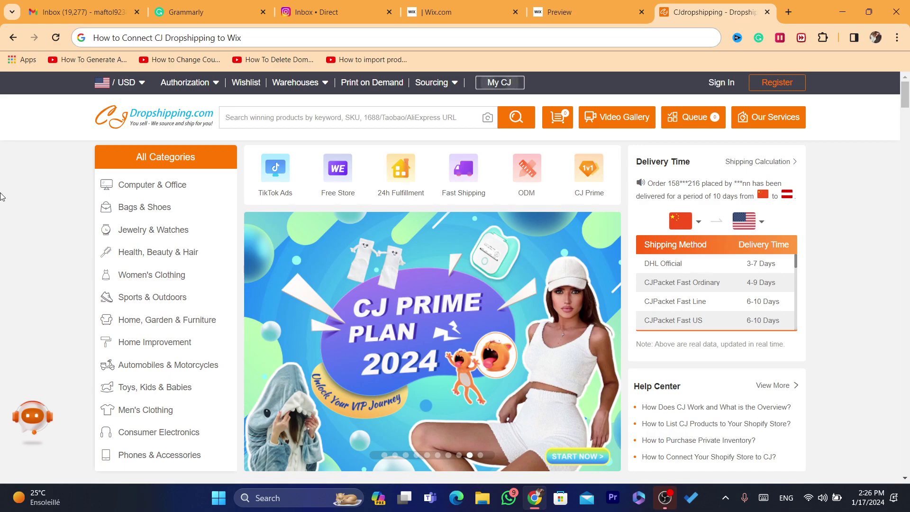
# Go to the CJ Dropshipping sign-in page from the homepage top bar.
pyautogui.moveTo(151, 184)
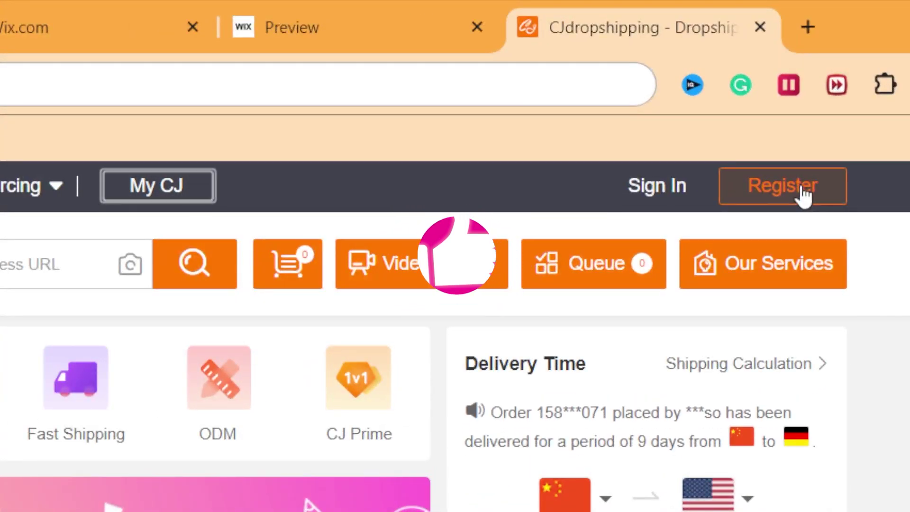
pyautogui.click(663, 195)
pyautogui.click(484, 88)
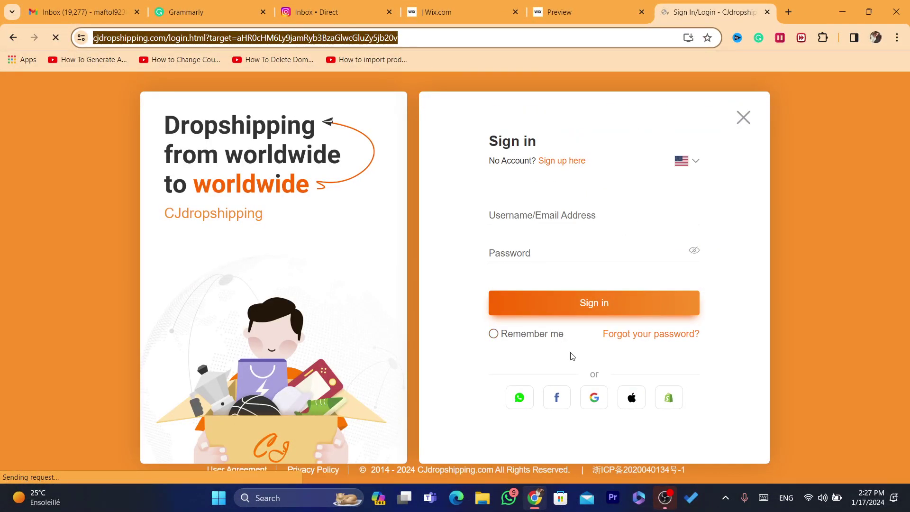
# Sign in with a Google account and dismiss the chat welcome popup.
pyautogui.click(595, 397)
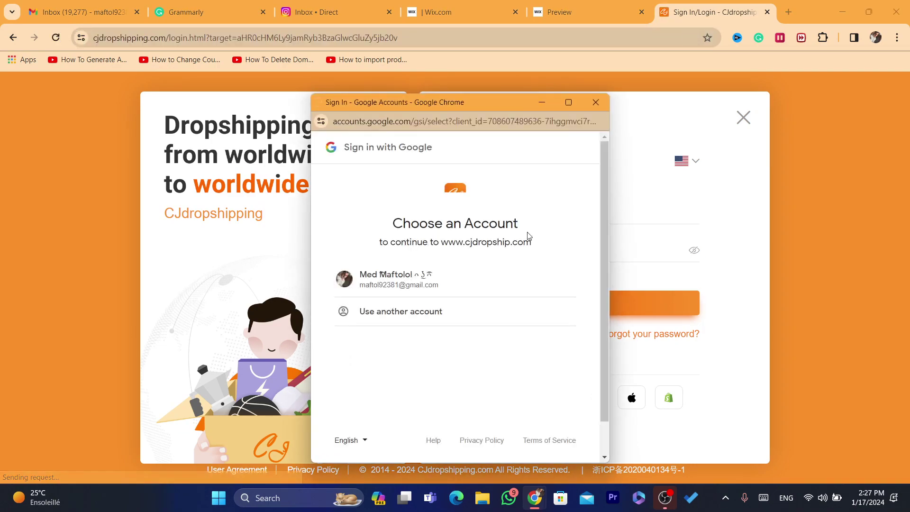
pyautogui.click(414, 282)
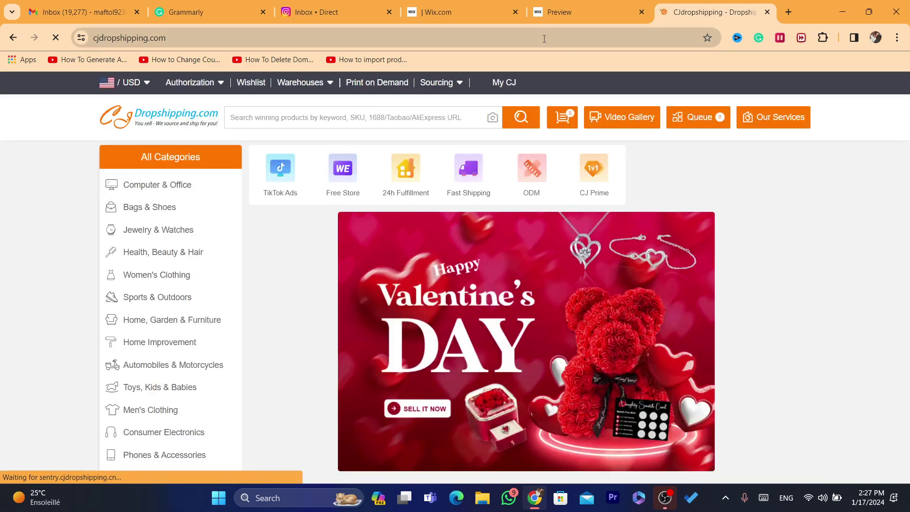
pyautogui.click(544, 39)
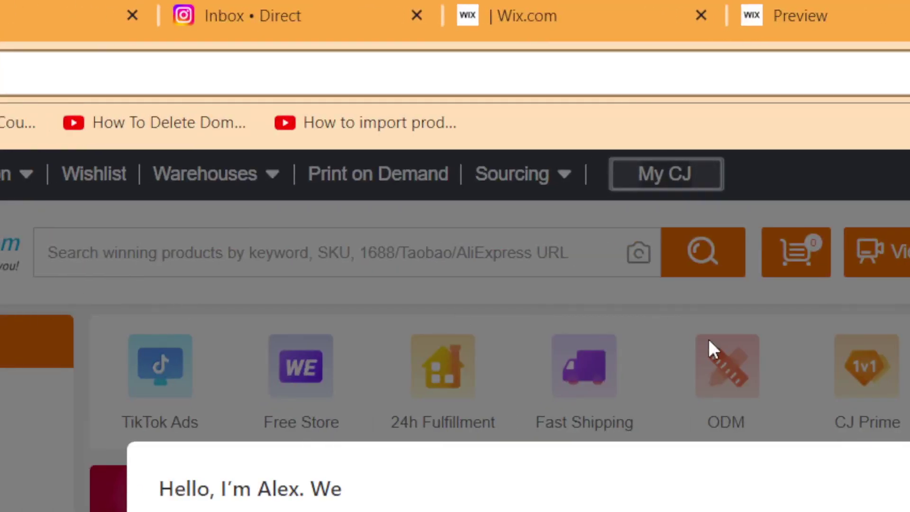
pyautogui.click(840, 386)
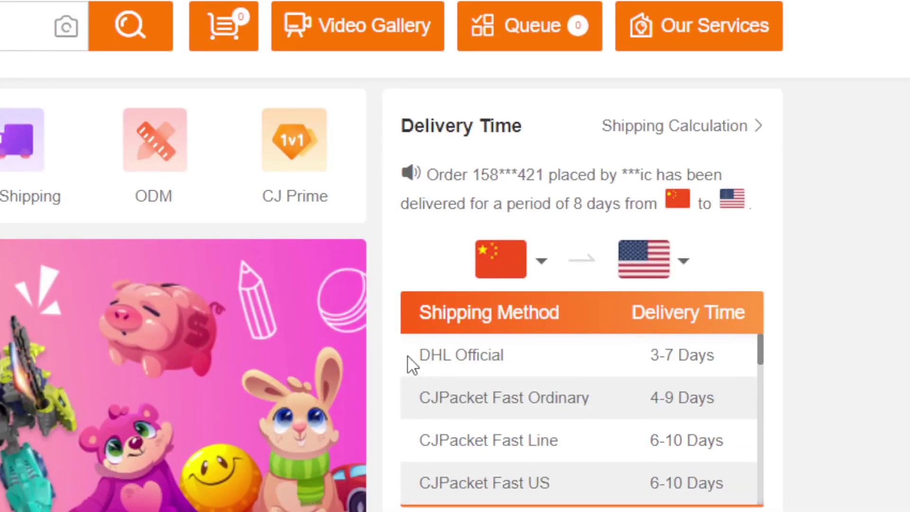
# Highlight the DHL Official shipping row and its 3-7 and 4-9 day delivery times.
pyautogui.tripleClick(500, 377)
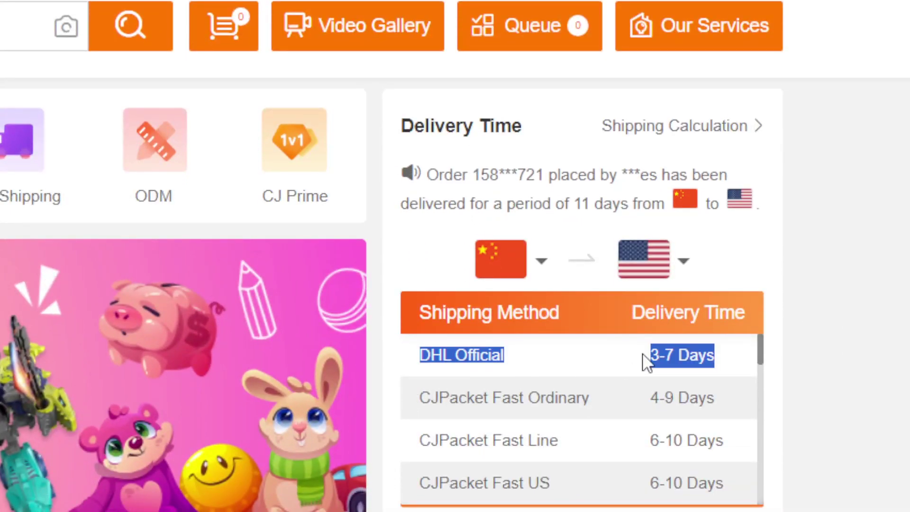
pyautogui.moveTo(647, 360); pyautogui.dragTo(716, 356)
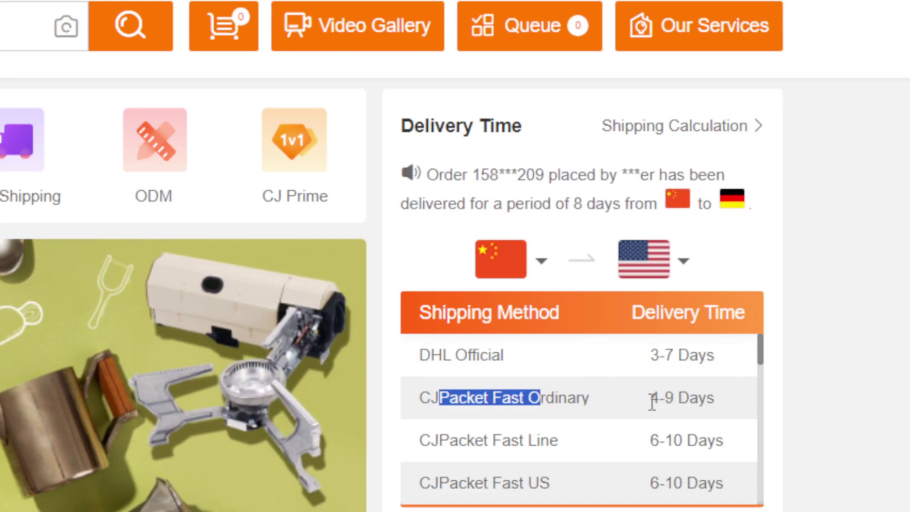
pyautogui.moveTo(653, 402); pyautogui.dragTo(707, 398)
pyautogui.click(749, 399)
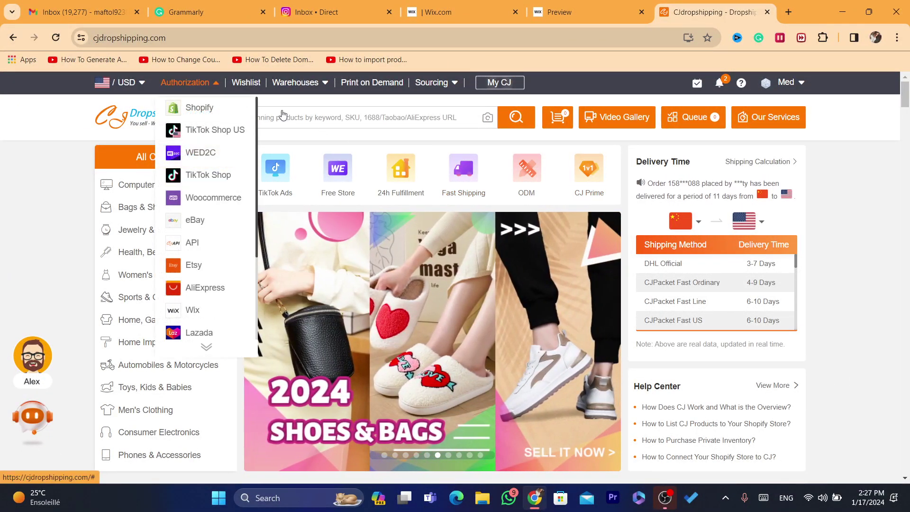
# Go to the Wix store authorization page under Authorization and close the welcome assistant.
pyautogui.moveTo(209, 90)
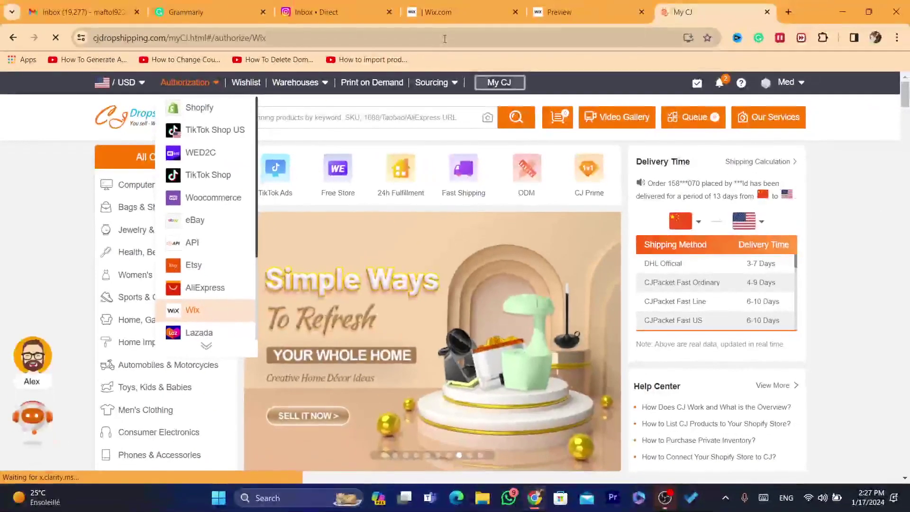
pyautogui.click(451, 424)
pyautogui.click(445, 39)
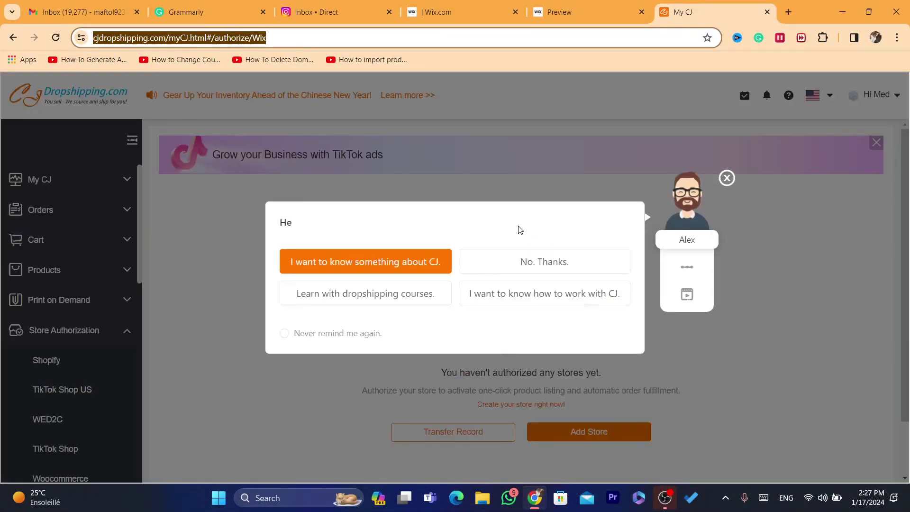
pyautogui.click(727, 178)
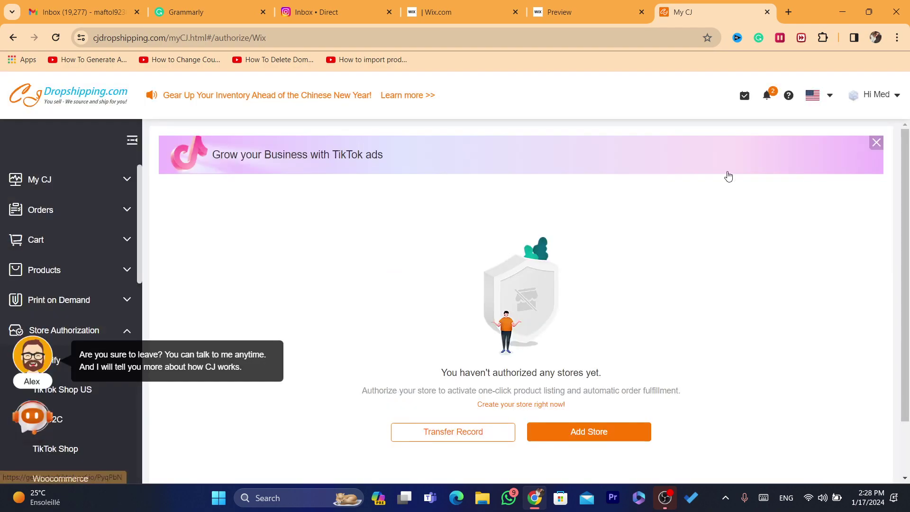
# Highlight the no-stores-authorized message and the one-click product listing note.
pyautogui.moveTo(440, 372); pyautogui.dragTo(584, 382)
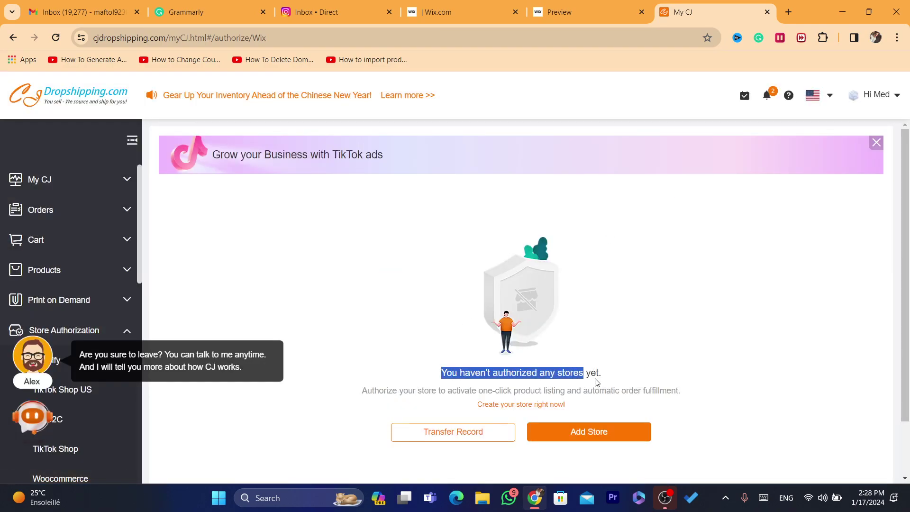
pyautogui.moveTo(347, 409); pyautogui.dragTo(497, 390)
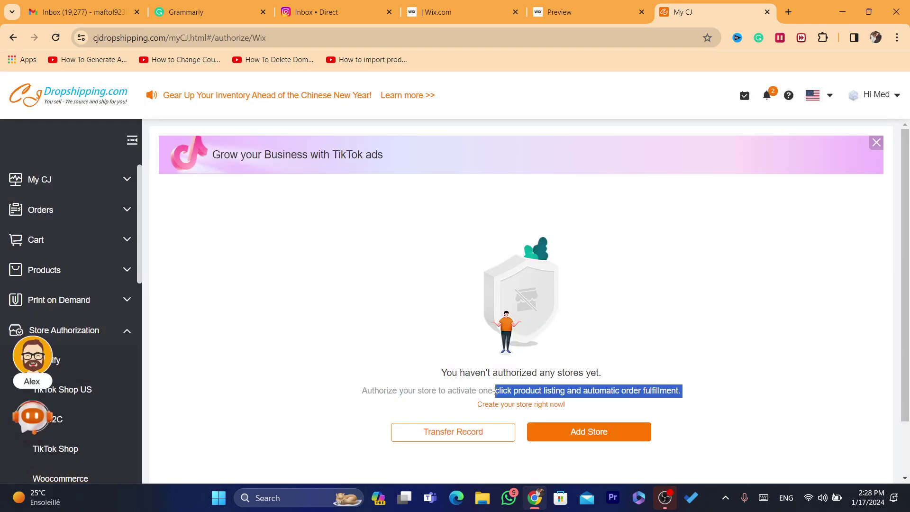
pyautogui.click(496, 390)
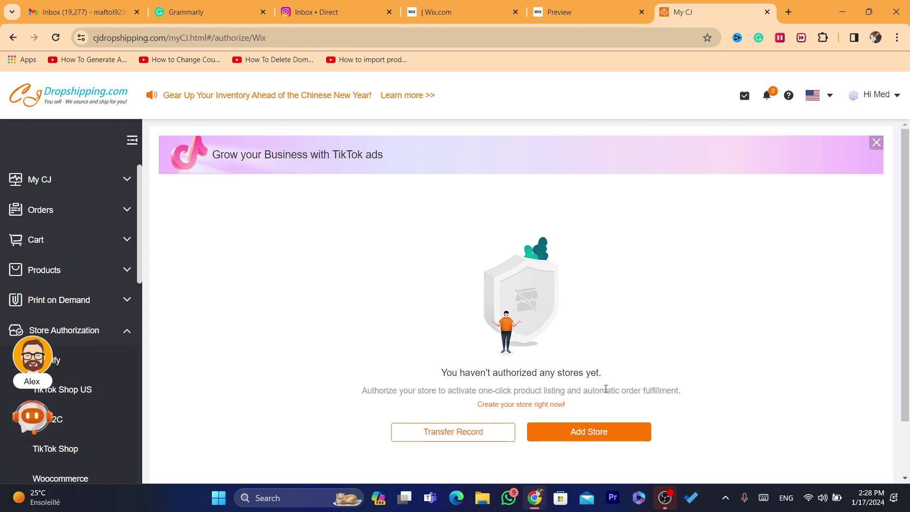
# Add My Site 1 as a Wix store and agree, hitting a 'not a store' Authentication Error.
pyautogui.click(611, 434)
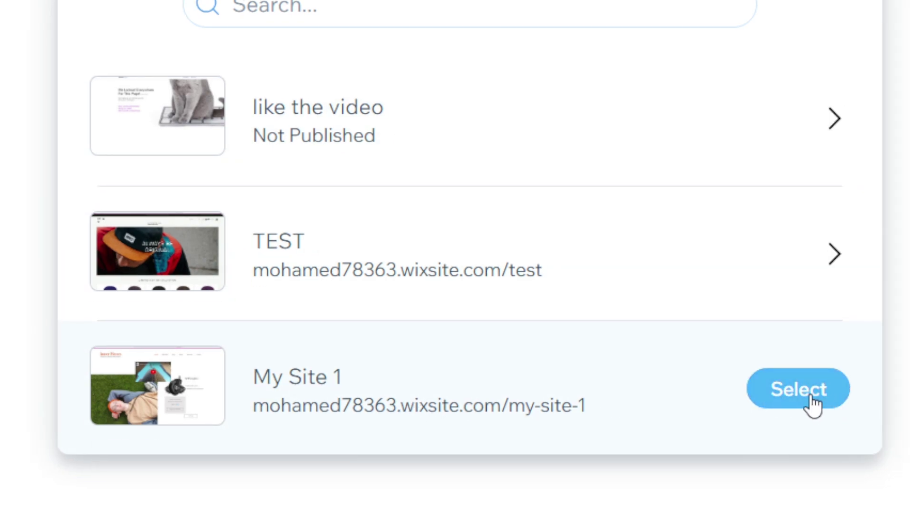
pyautogui.click(813, 400)
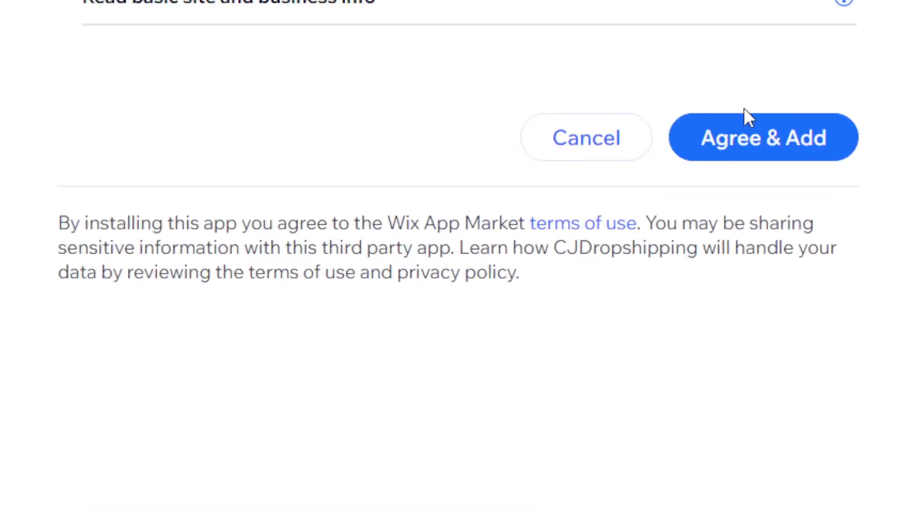
pyautogui.click(764, 142)
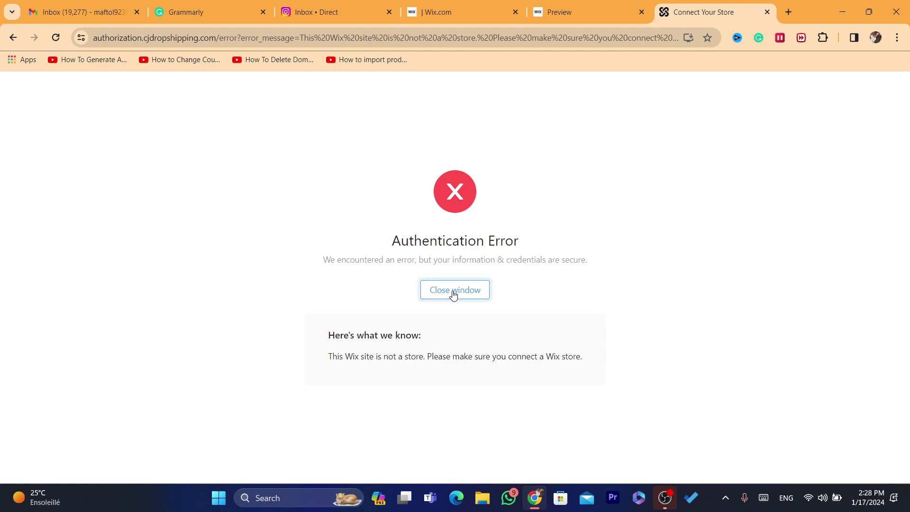
# Dismiss the error, select the TEST site, agree to add CJ Dropshipping, and close the assistant.
pyautogui.click(56, 34)
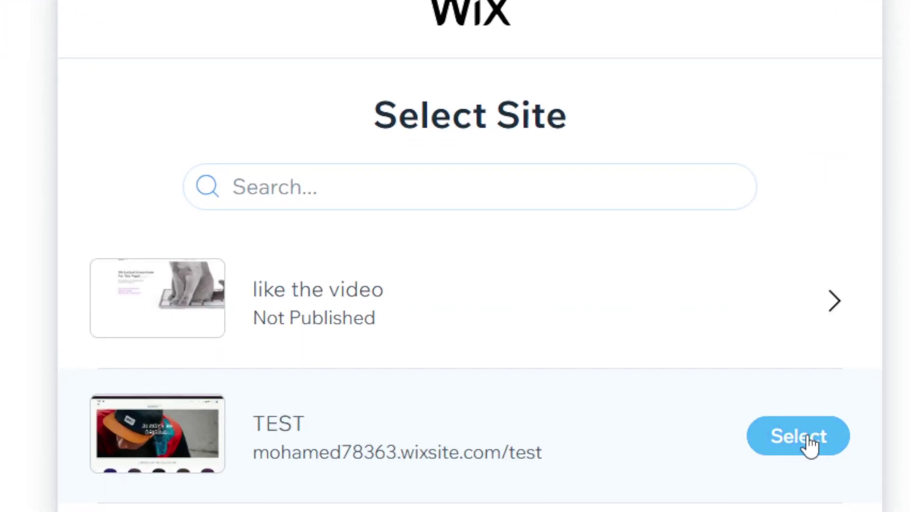
pyautogui.click(810, 446)
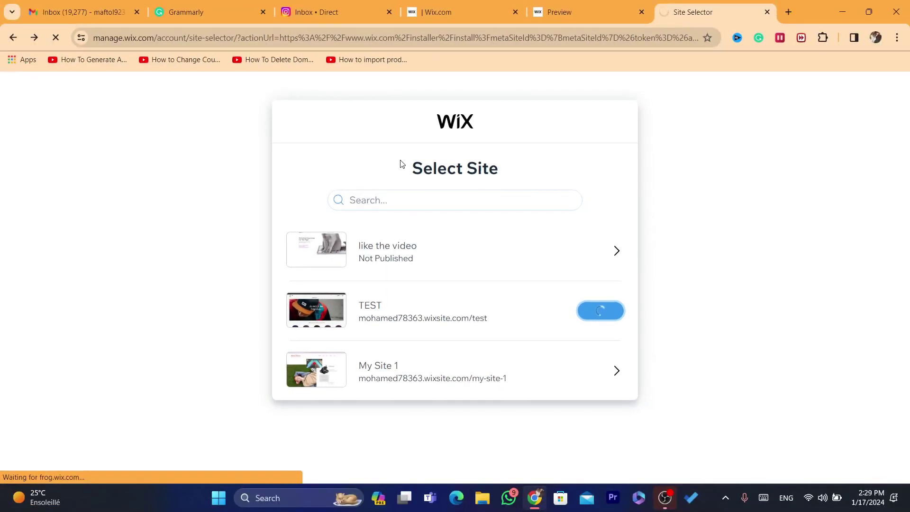
pyautogui.click(574, 242)
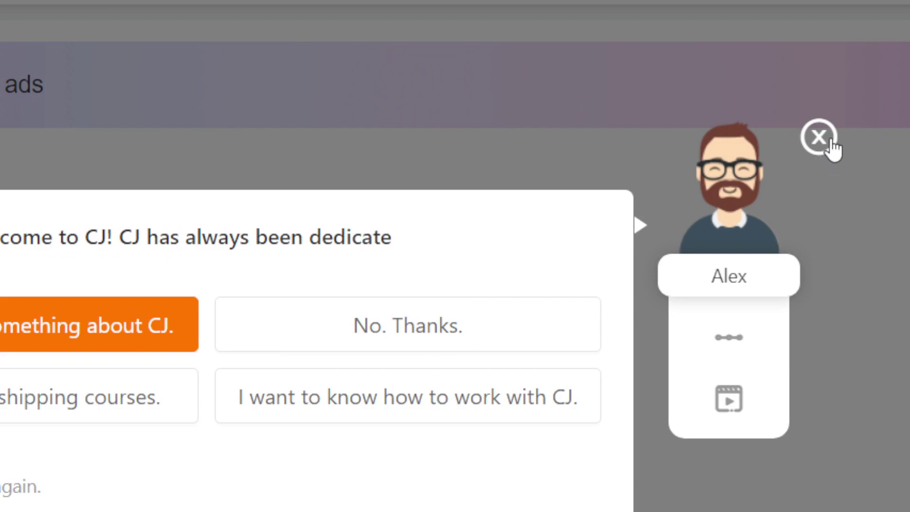
pyautogui.click(825, 140)
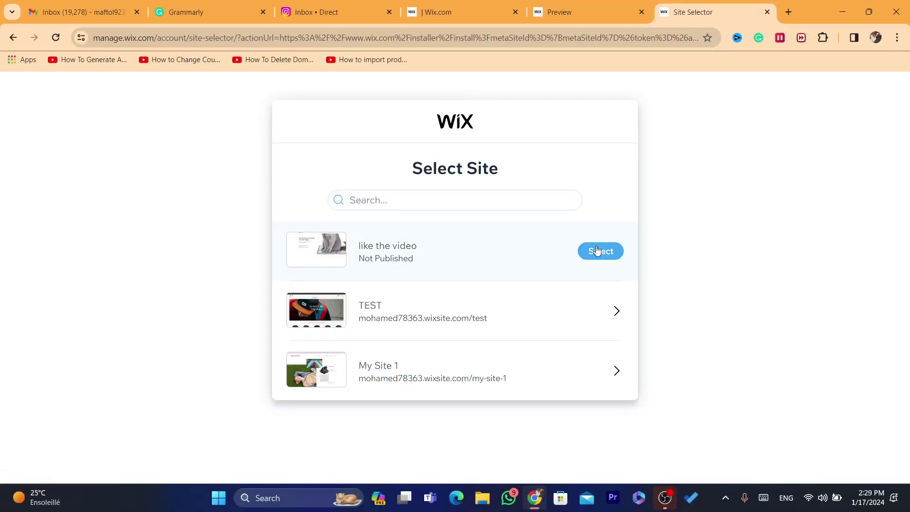
# Authorize the 'like the video' Wix site and highlight the Authorization Success message.
pyautogui.click(597, 252)
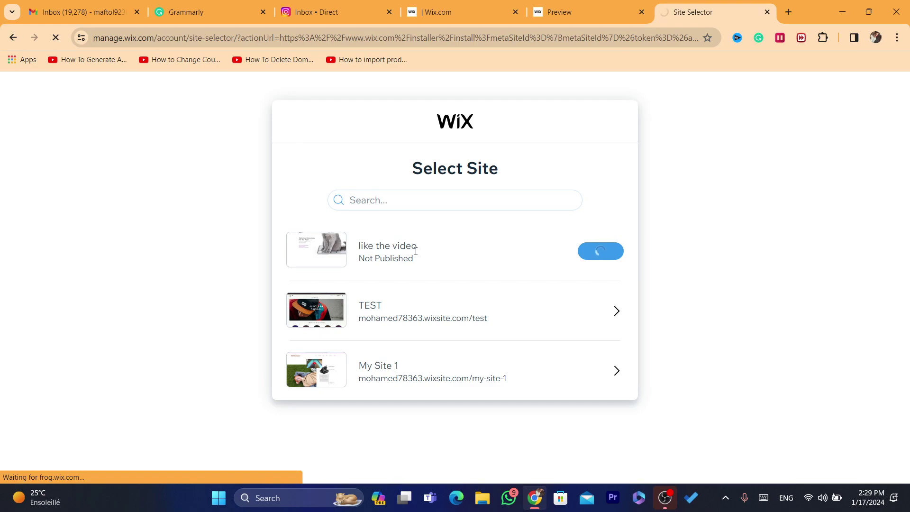
pyautogui.click(582, 245)
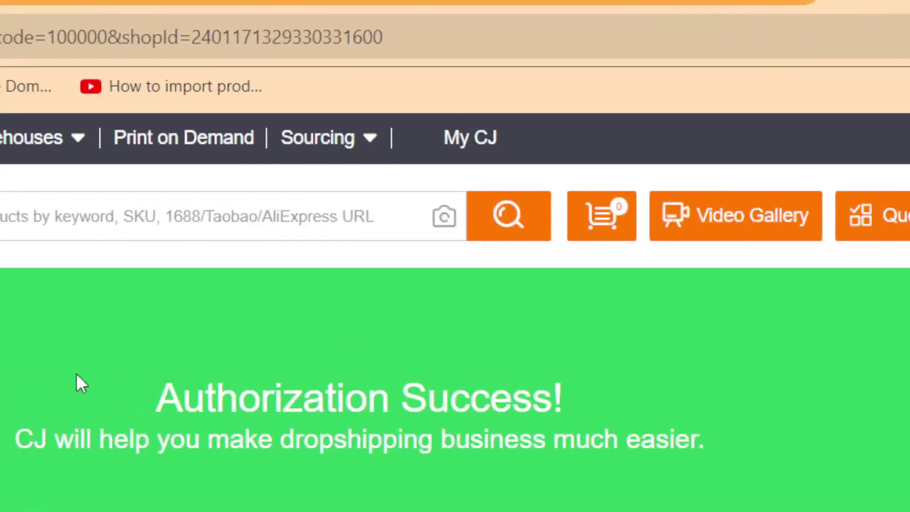
pyautogui.moveTo(81, 383); pyautogui.dragTo(612, 429)
pyautogui.click(745, 436)
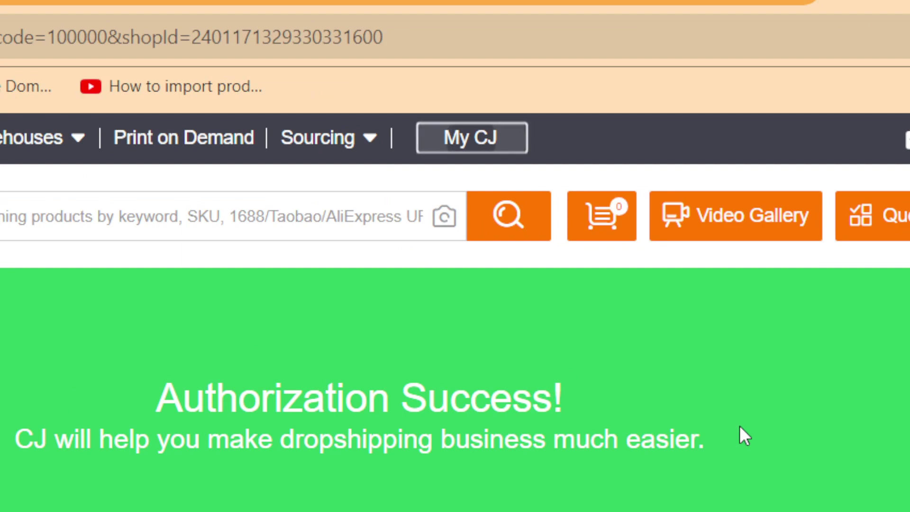
pyautogui.moveTo(744, 435); pyautogui.dragTo(705, 439)
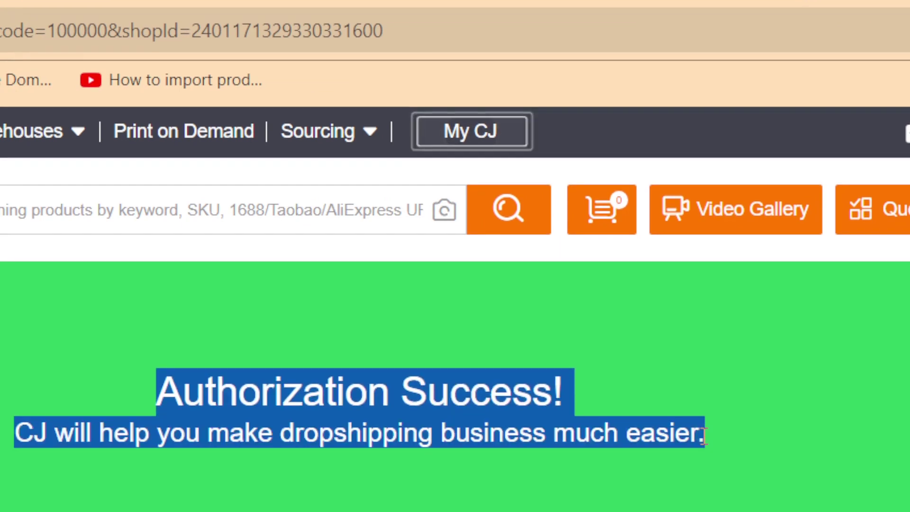
pyautogui.click(706, 443)
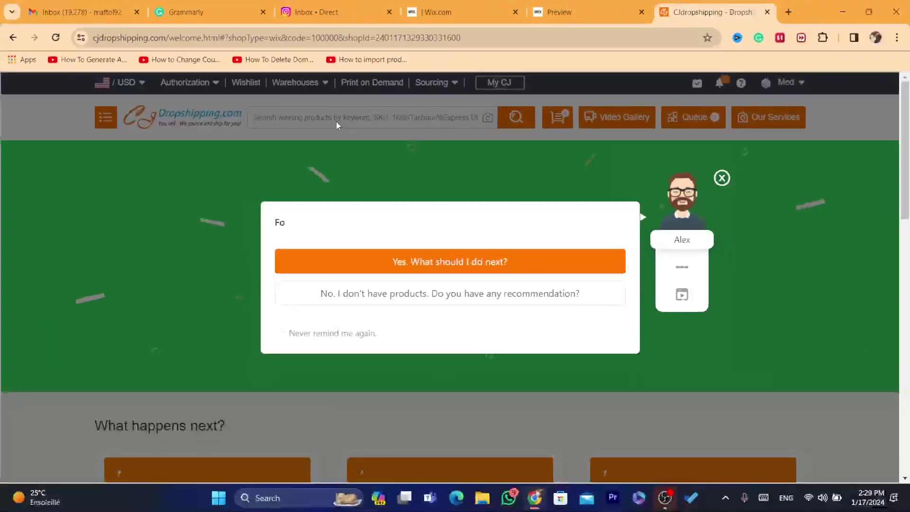
# Dismiss the store products popup and enter 'makeup' in the product search box.
pyautogui.click(722, 177)
pyautogui.moveTo(359, 244); pyautogui.dragTo(656, 275)
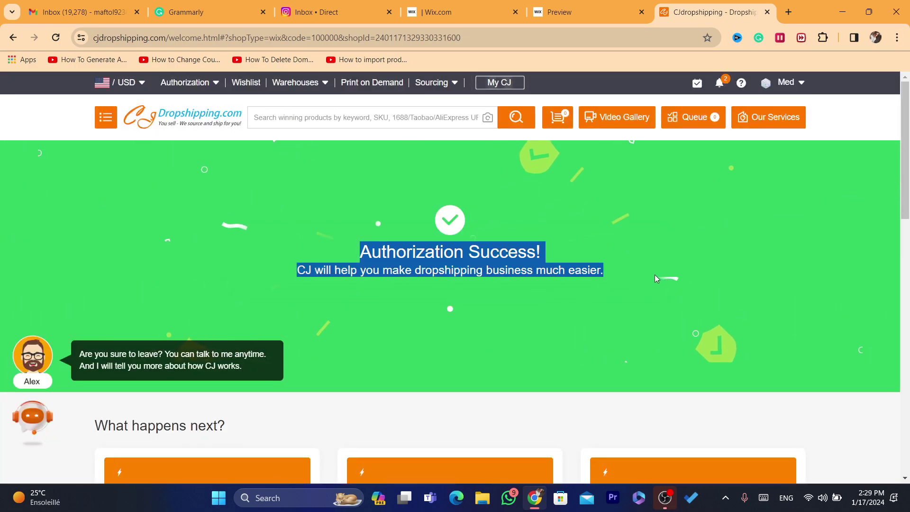
pyautogui.click(278, 108)
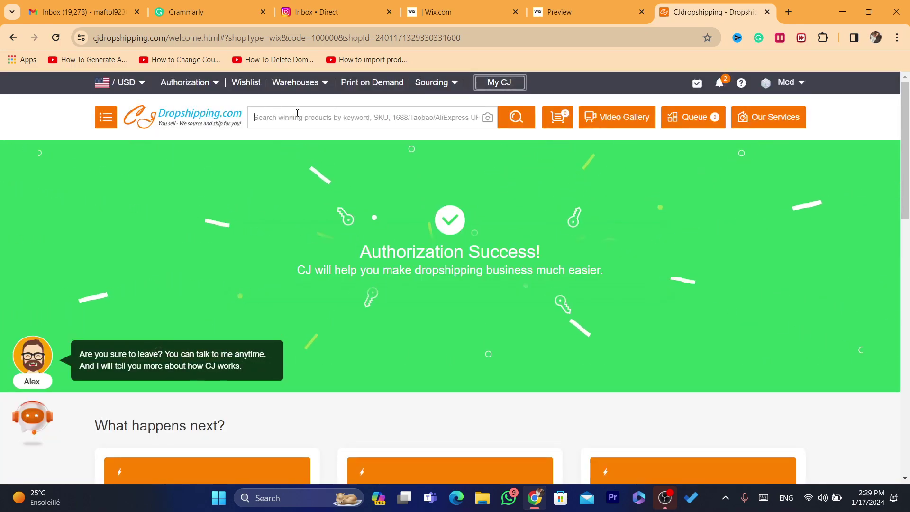
pyautogui.write('makeup')
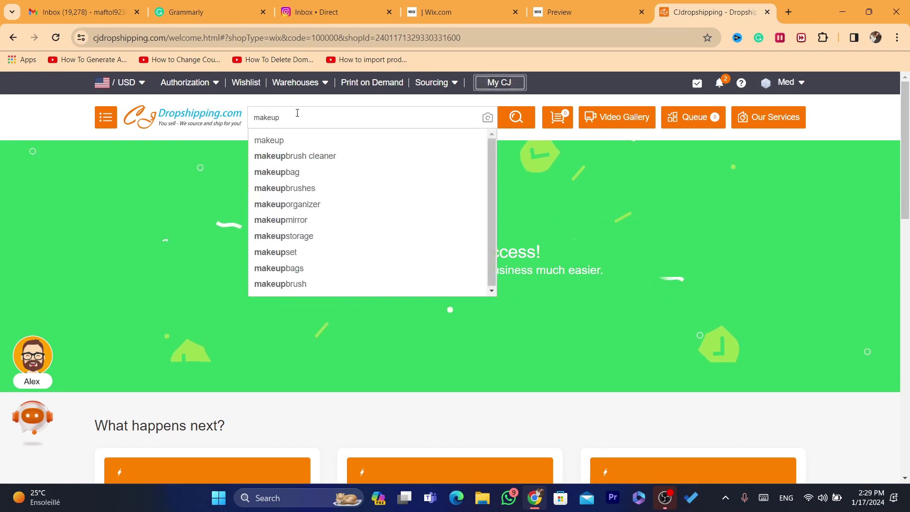
# Submit the 'makeup' product search, returning 2290 records across 39 pages.
pyautogui.click(559, 38)
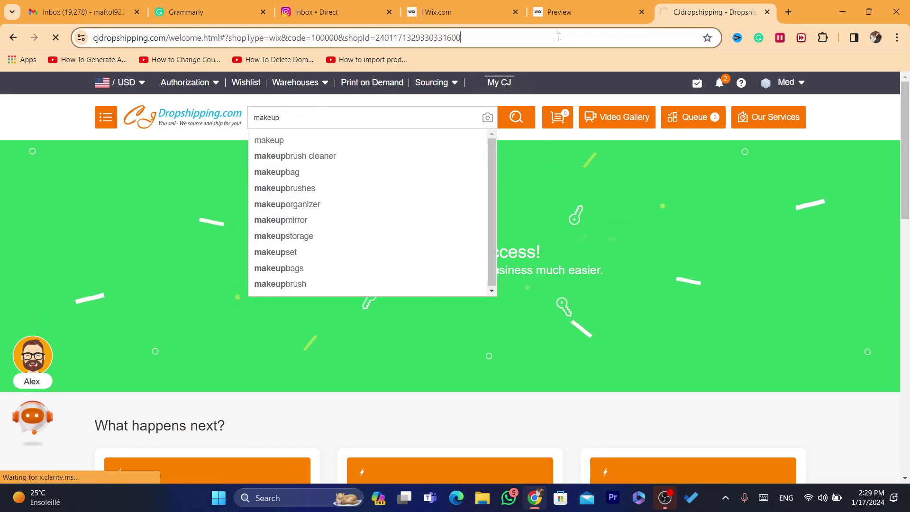
pyautogui.moveTo(559, 37); pyautogui.dragTo(422, 37)
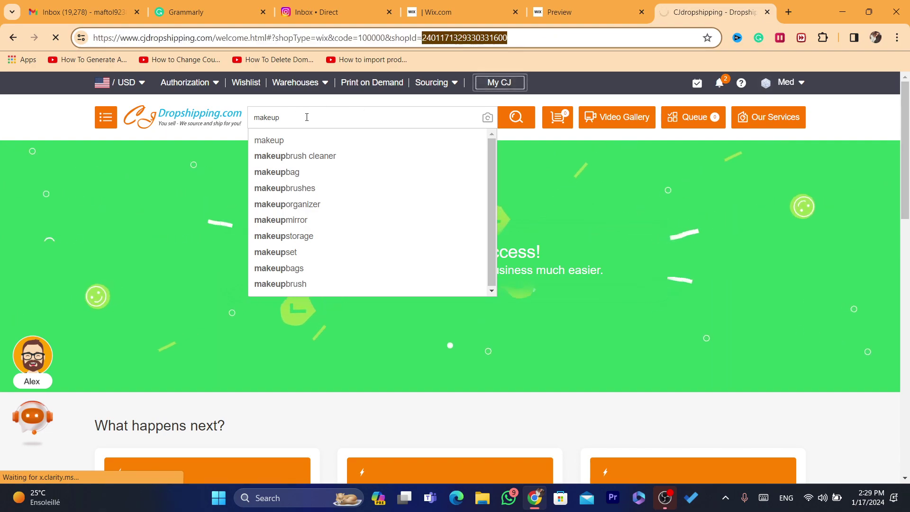
pyautogui.press('Return')
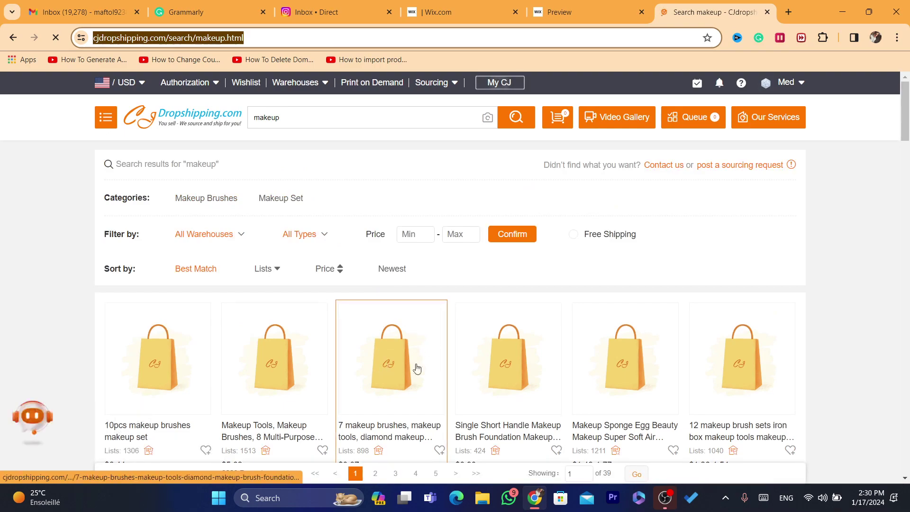
pyautogui.moveTo(906, 87); pyautogui.dragTo(907, 116)
# Open the 10pcs makeup brushes makeup set ($6.44) and bring up its Listing dialog.
pyautogui.click(157, 160)
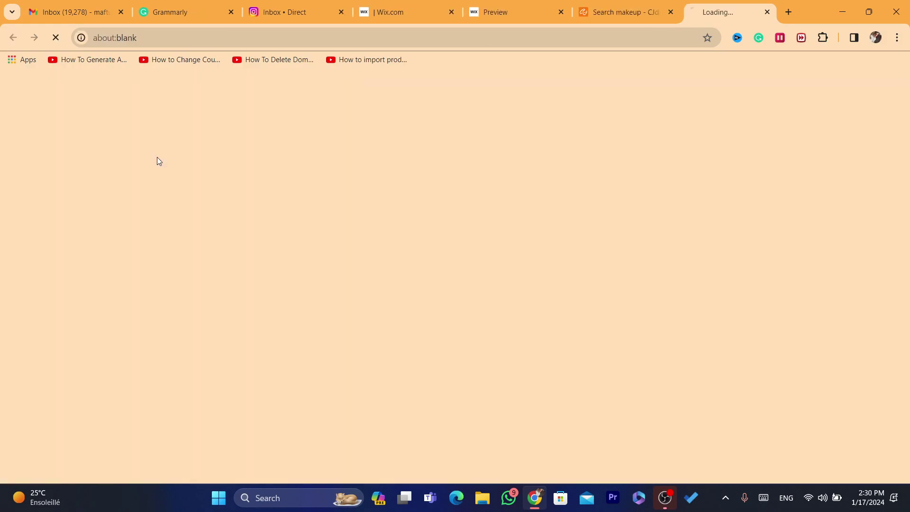
pyautogui.click(585, 36)
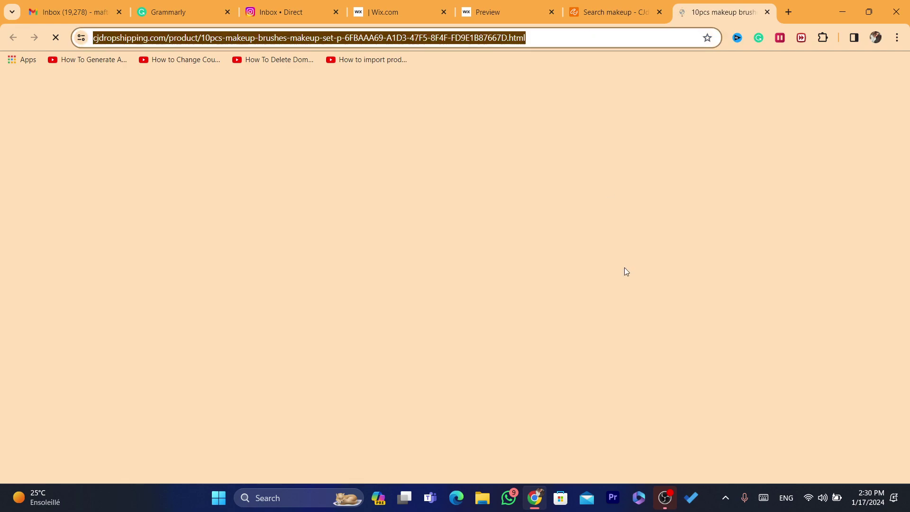
pyautogui.click(541, 38)
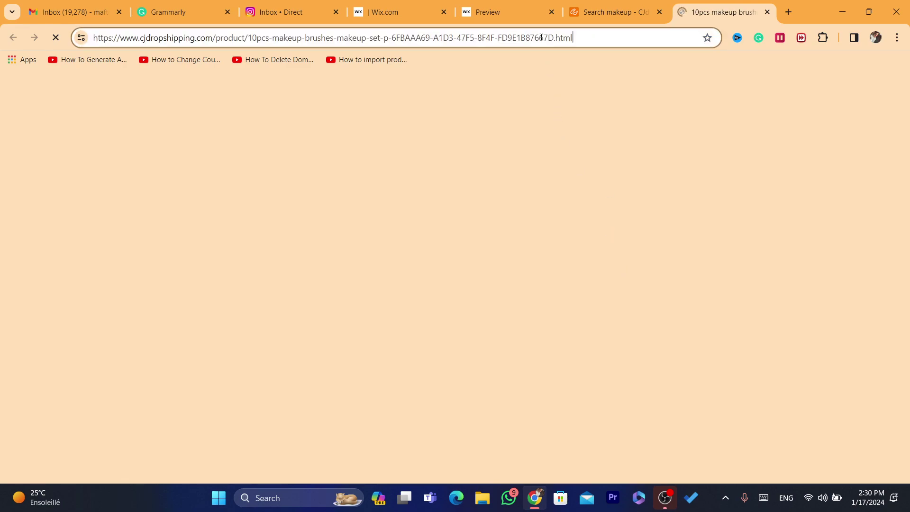
pyautogui.click(541, 38)
pyautogui.hotkey('shift', 'Home')
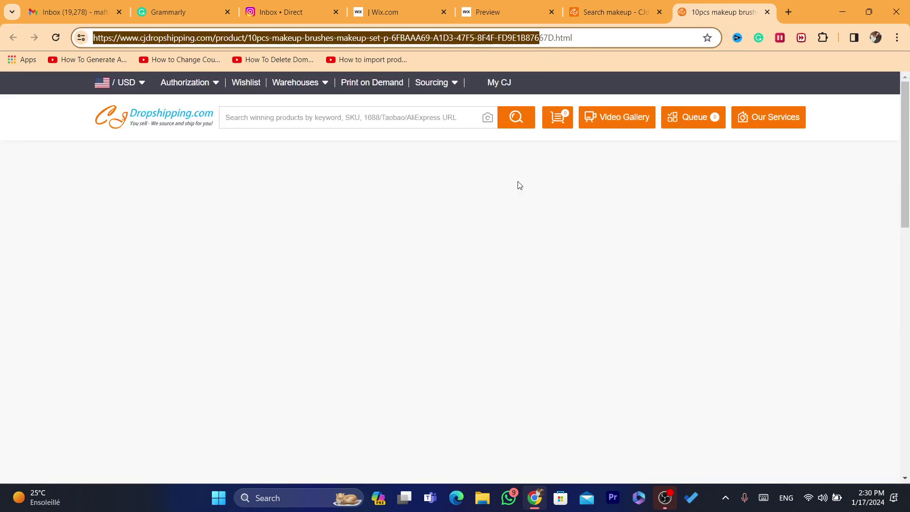
pyautogui.moveTo(907, 100); pyautogui.dragTo(909, 104)
pyautogui.scroll(-5, 909, 104)
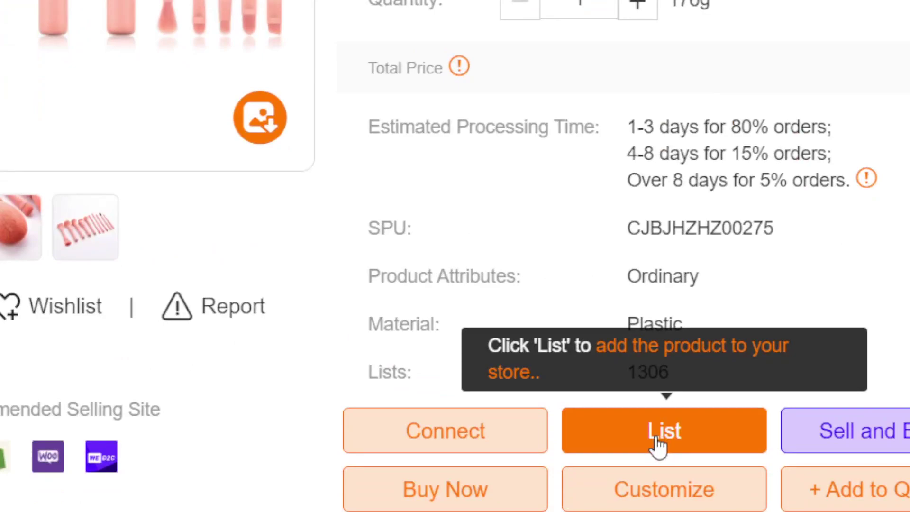
pyautogui.click(659, 446)
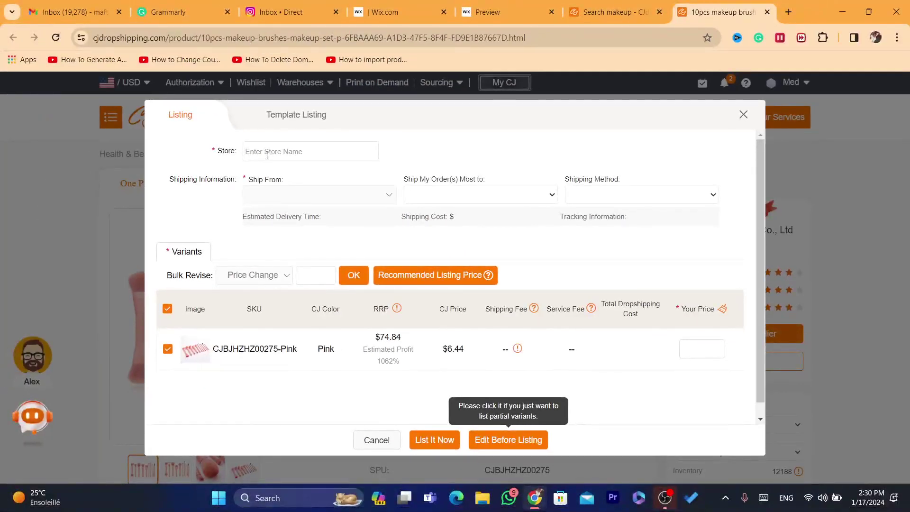
# Choose the Wix store 'like the video' as the listing's destination store.
pyautogui.click(256, 151)
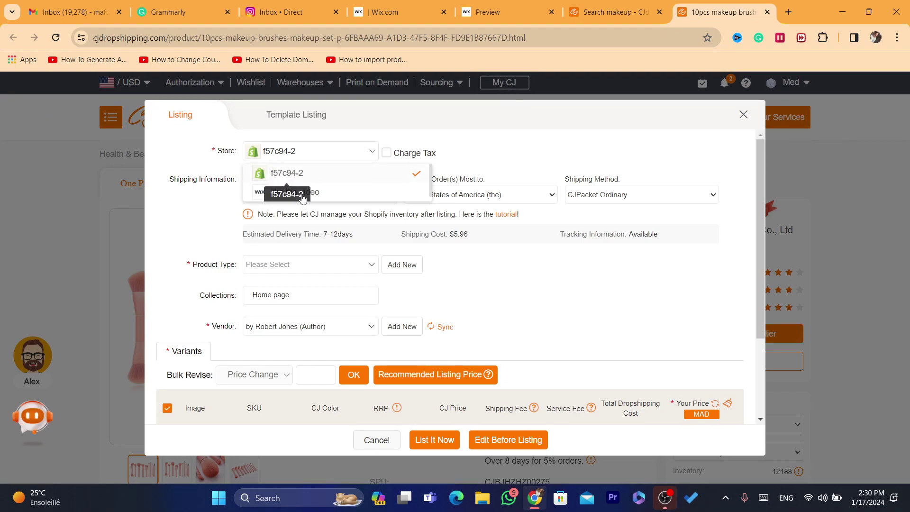
pyautogui.click(267, 140)
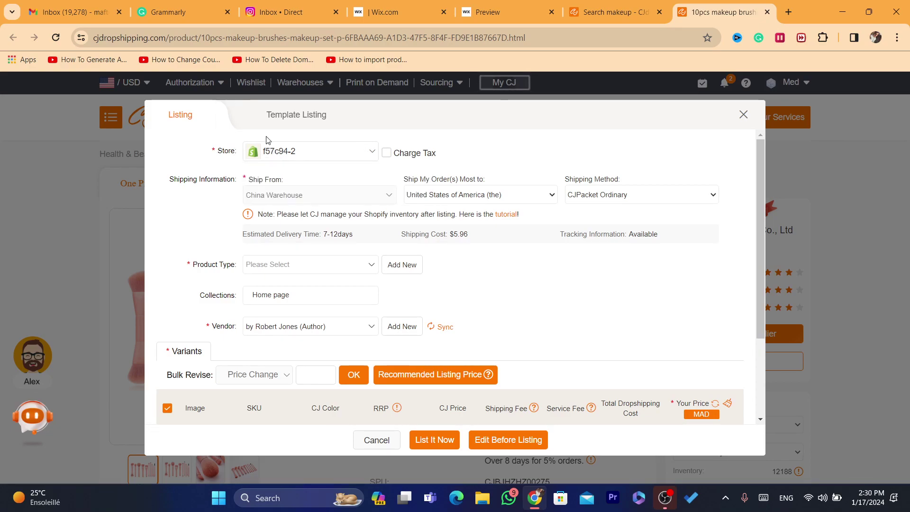
pyautogui.click(306, 151)
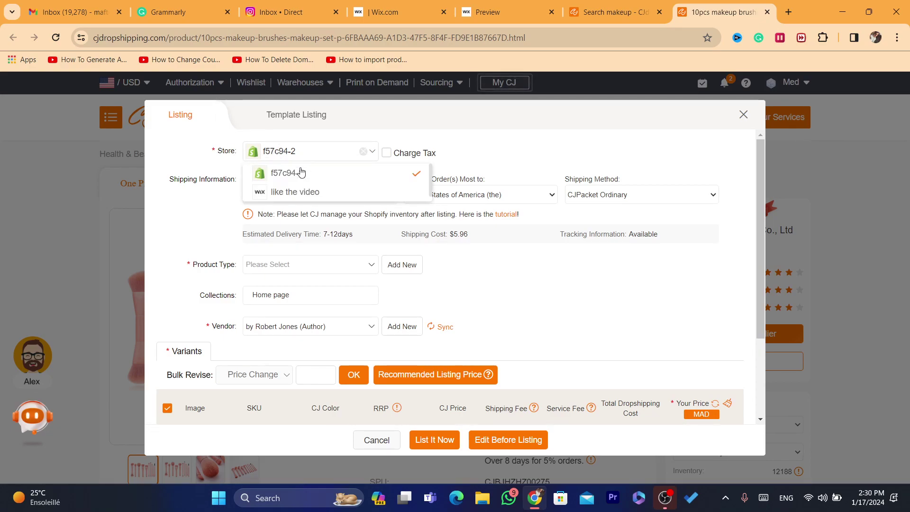
pyautogui.click(359, 195)
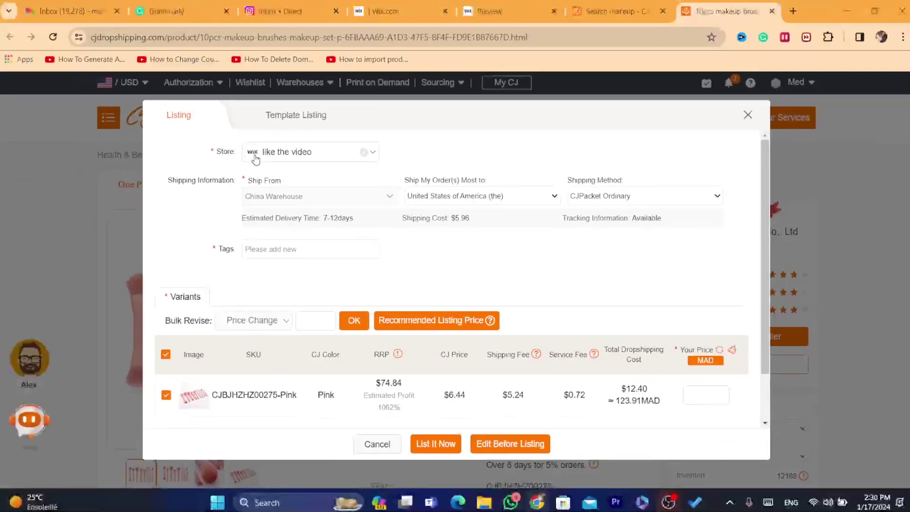
# Keep United States as ship-to country and CJPacket Ordinary as shipping method.
pyautogui.click(480, 192)
pyautogui.click(480, 193)
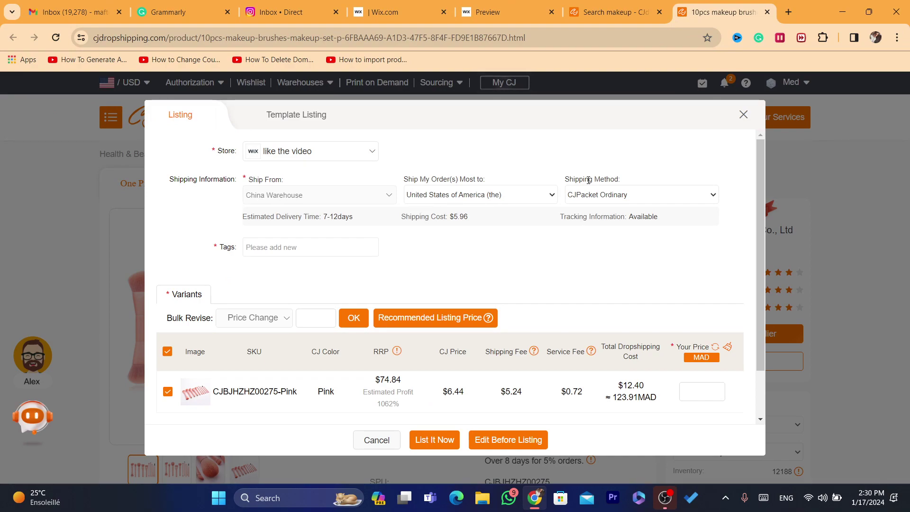
pyautogui.click(611, 197)
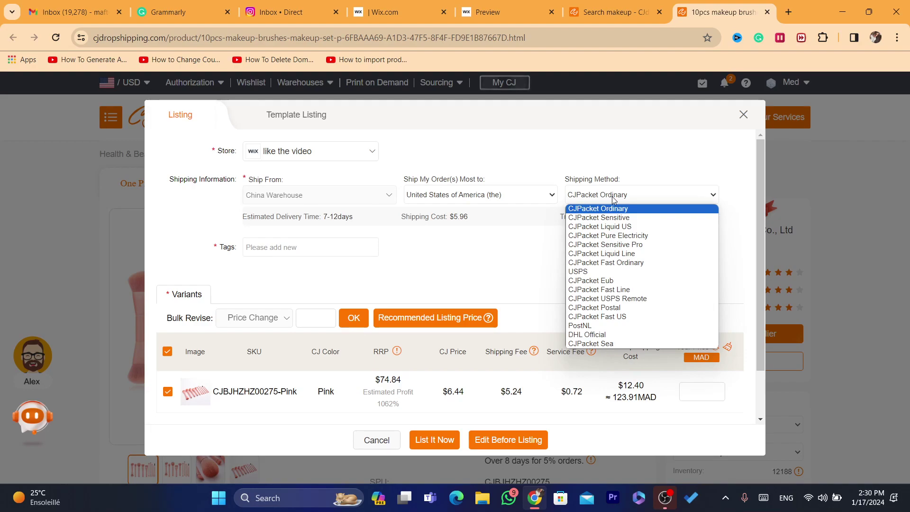
pyautogui.click(613, 196)
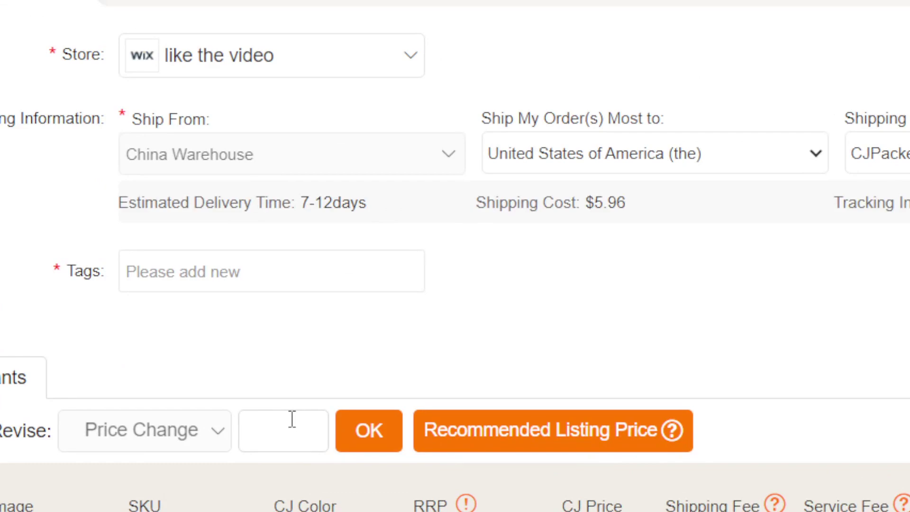
# Bulk-revise the Pink variant's price to 19 MAD, checking it against the $12.40 dropshipping cost.
pyautogui.click(292, 419)
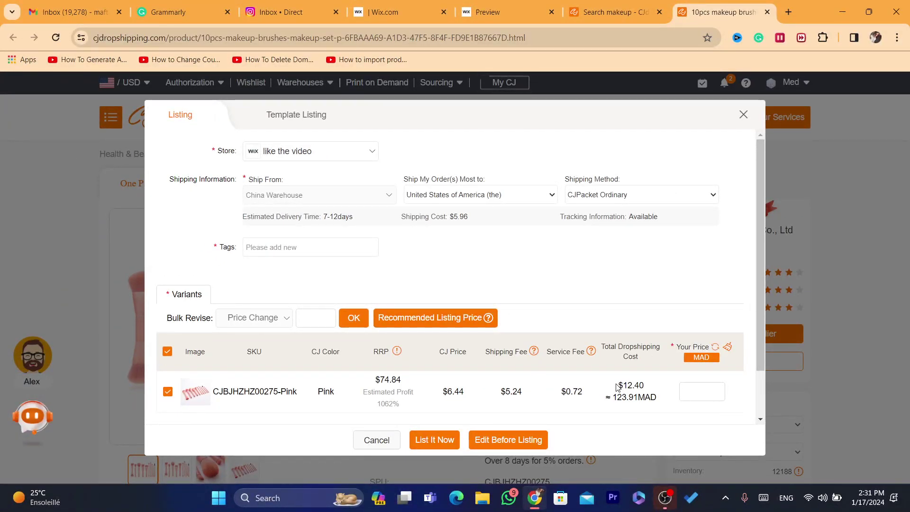
pyautogui.moveTo(617, 386); pyautogui.dragTo(653, 389)
pyautogui.click(357, 319)
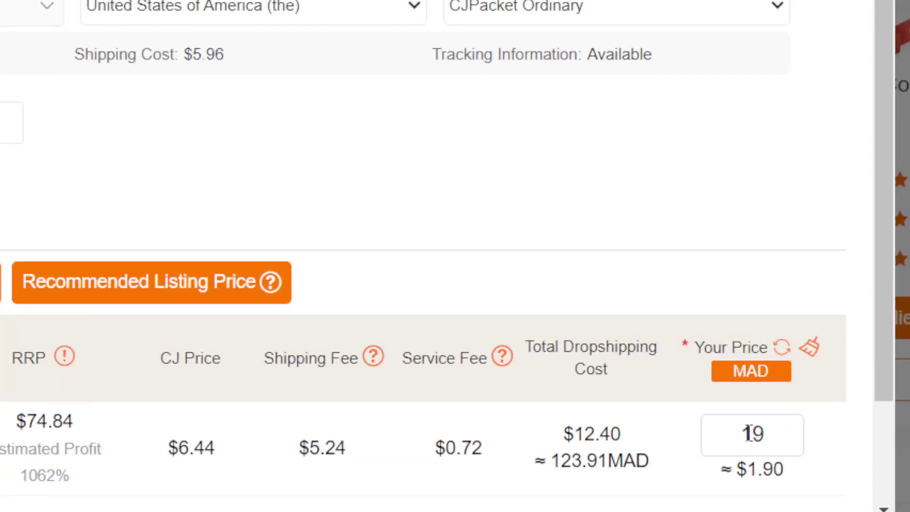
pyautogui.moveTo(523, 336); pyautogui.dragTo(621, 383)
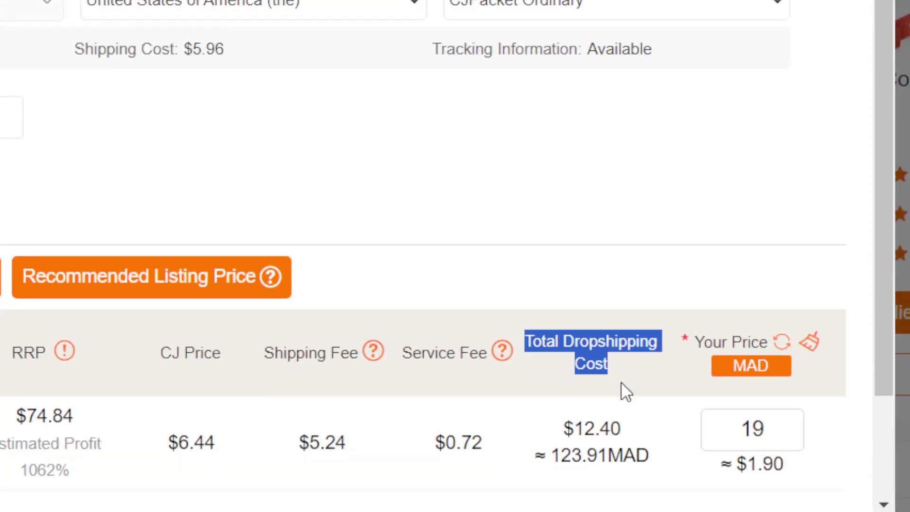
pyautogui.click(621, 382)
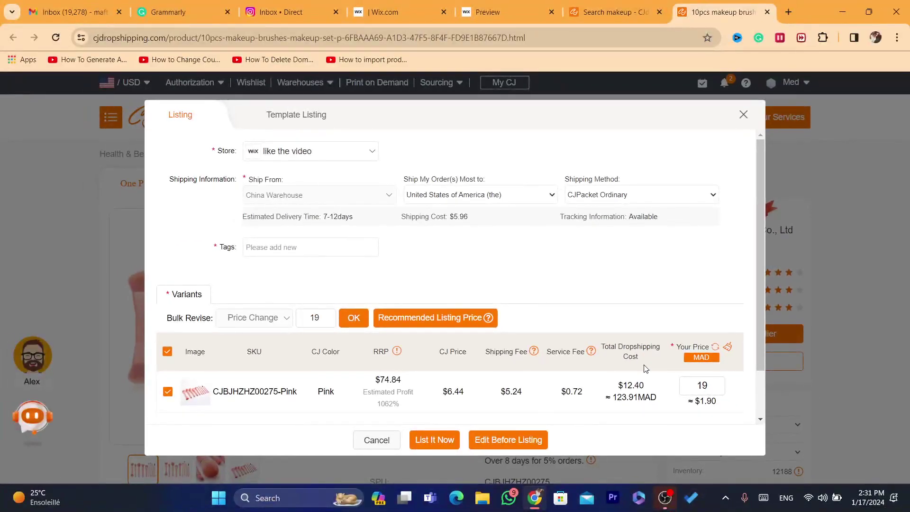
# Tag the brush set listing 'new', list it to the Wix store, and view the store preview.
pyautogui.click(432, 438)
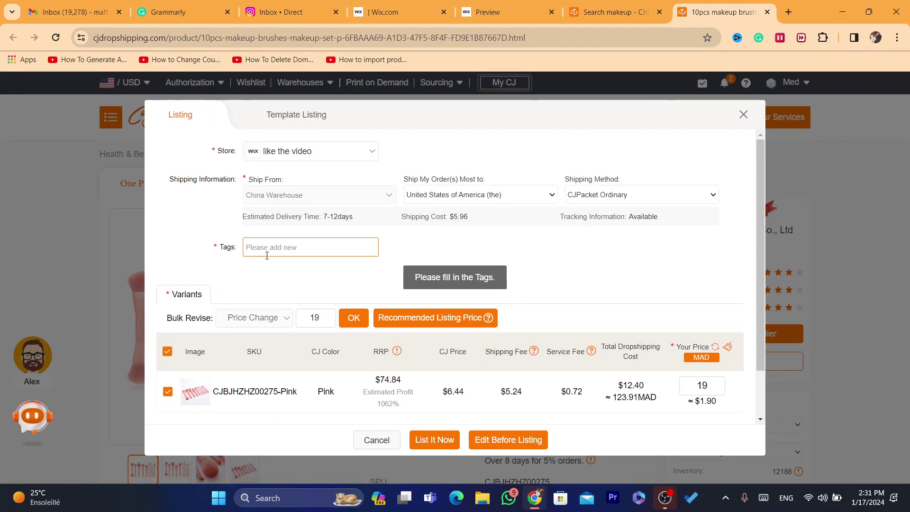
pyautogui.write('new')
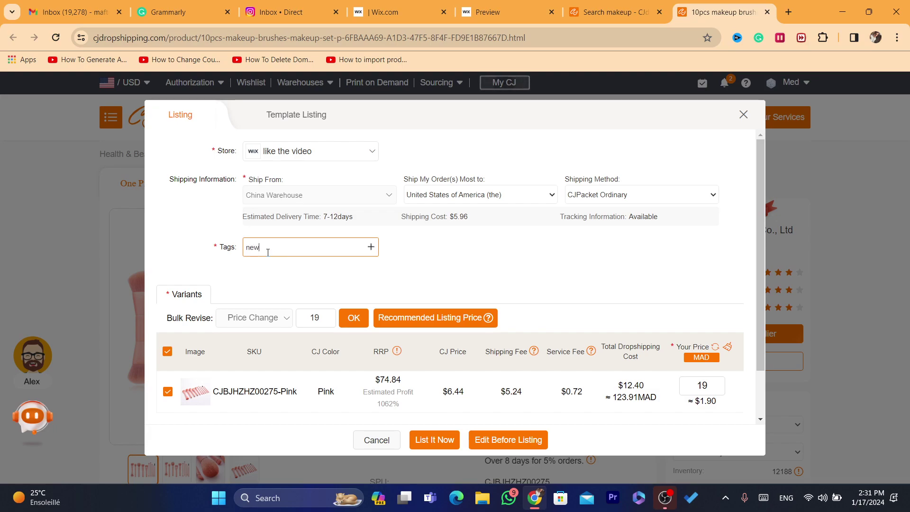
pyautogui.click(370, 249)
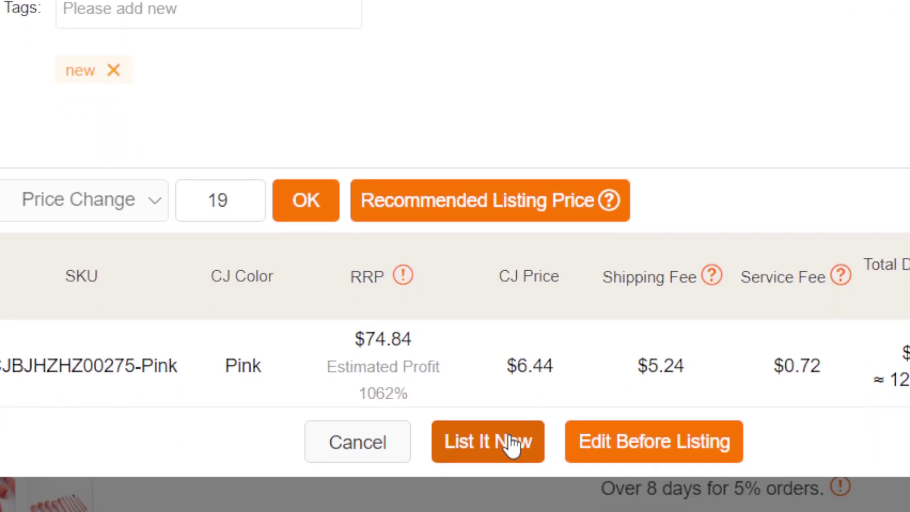
pyautogui.click(476, 444)
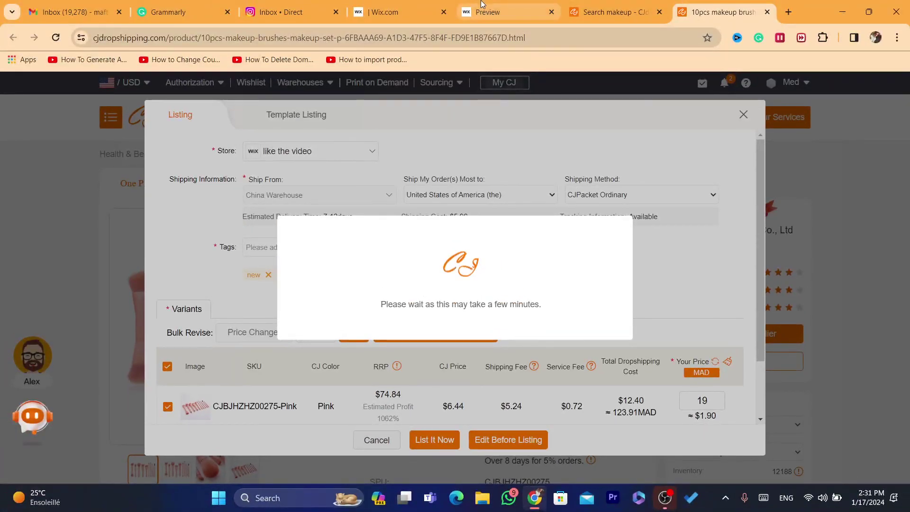
pyautogui.click(483, 7)
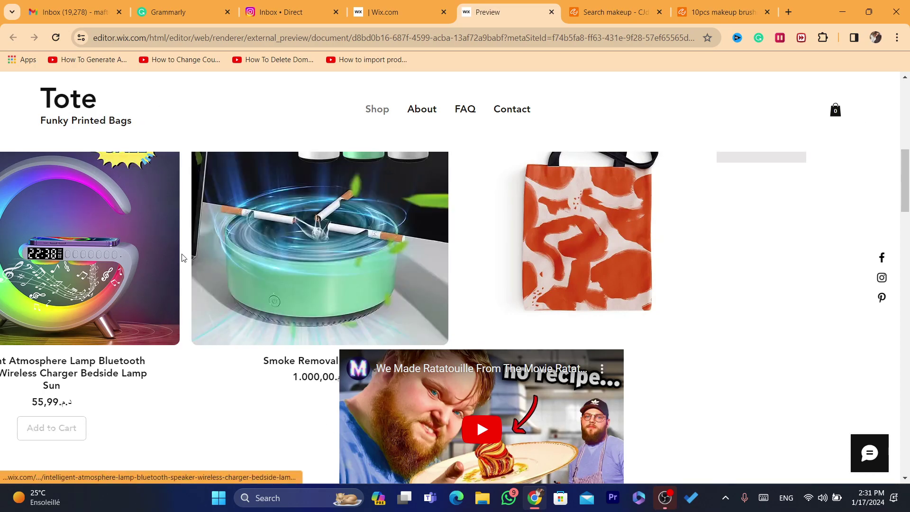
# Return to the CJ Dropshipping makeup search results showing 2290 records.
pyautogui.click(597, 4)
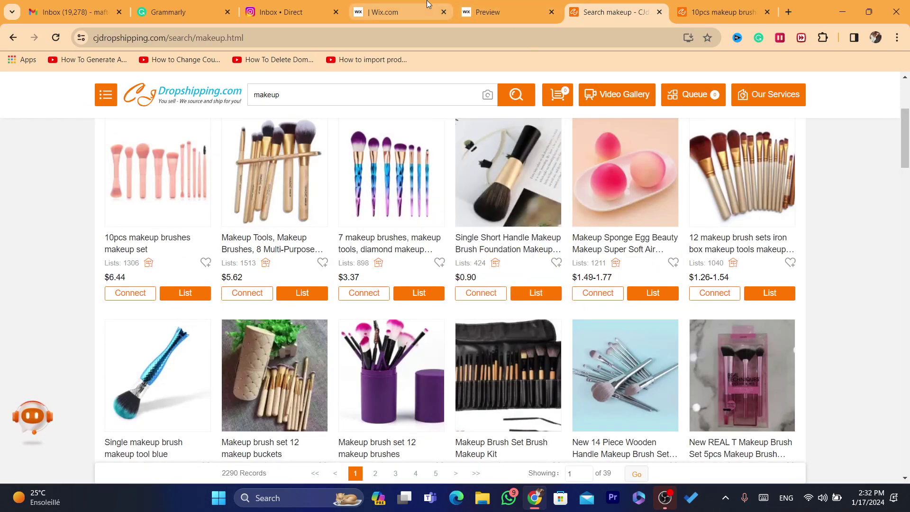
pyautogui.moveTo(427, 4)
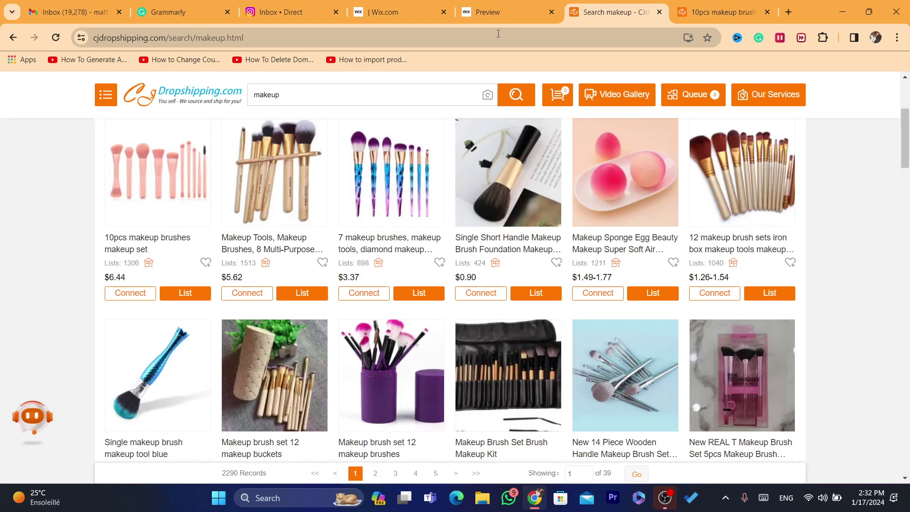
pyautogui.moveTo(908, 179)
pyautogui.mouseDown()
pyautogui.moveTo(908, 343)
pyautogui.moveTo(908, 102)
pyautogui.moveTo(908, 180)
pyautogui.mouseUp()
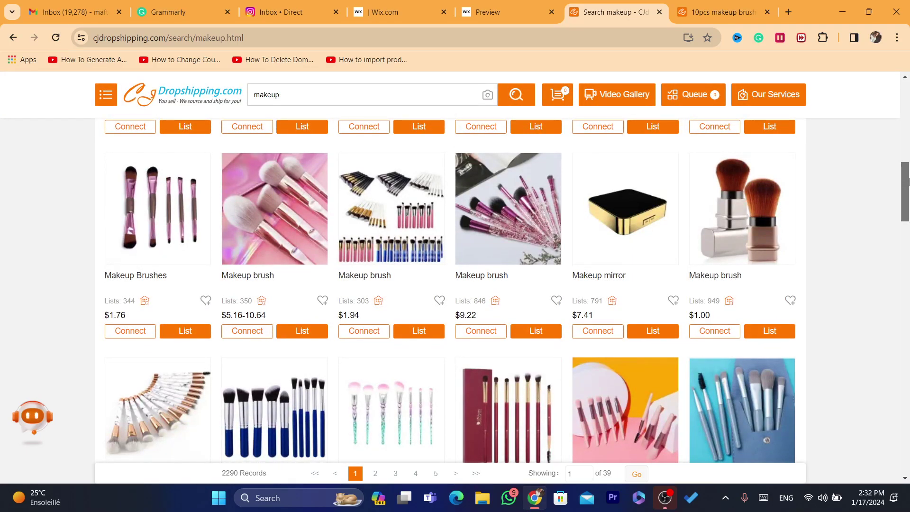
pyautogui.moveTo(908, 180); pyautogui.dragTo(908, 102)
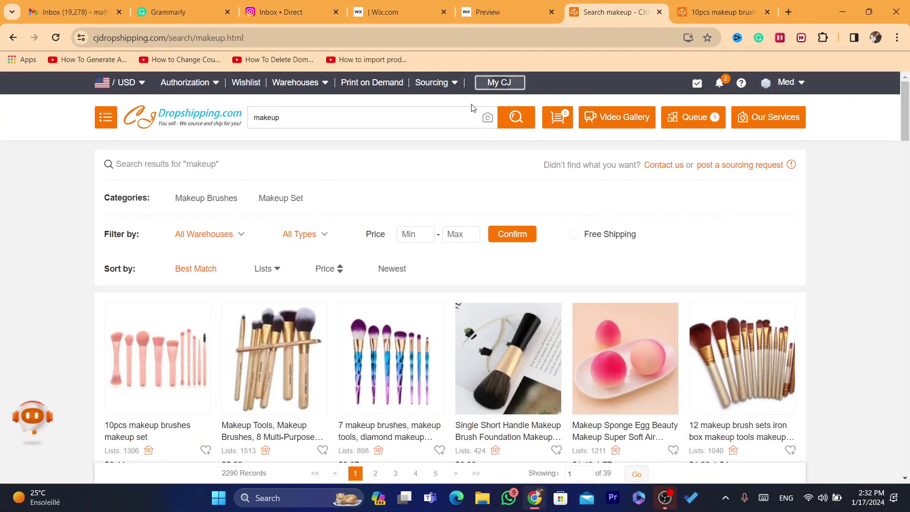
pyautogui.click(462, 43)
pyautogui.click(314, 122)
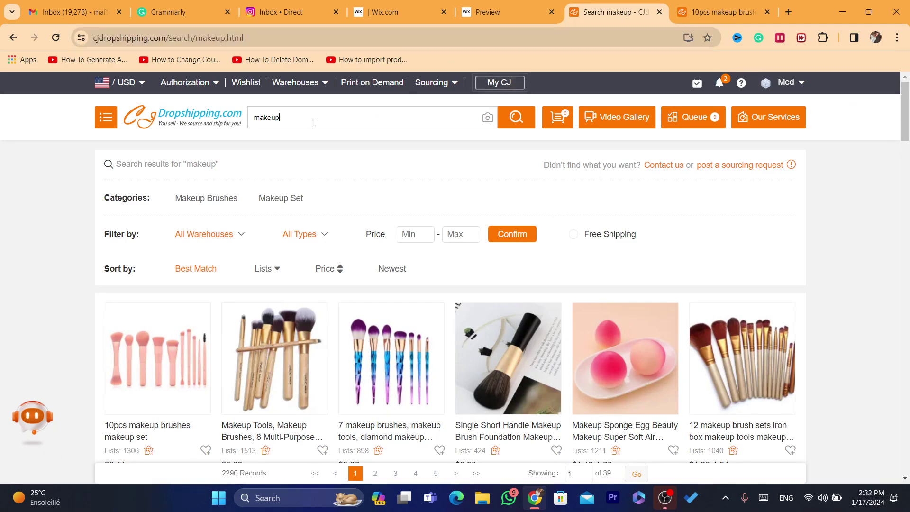
pyautogui.hotkey('ctrl', 'a')
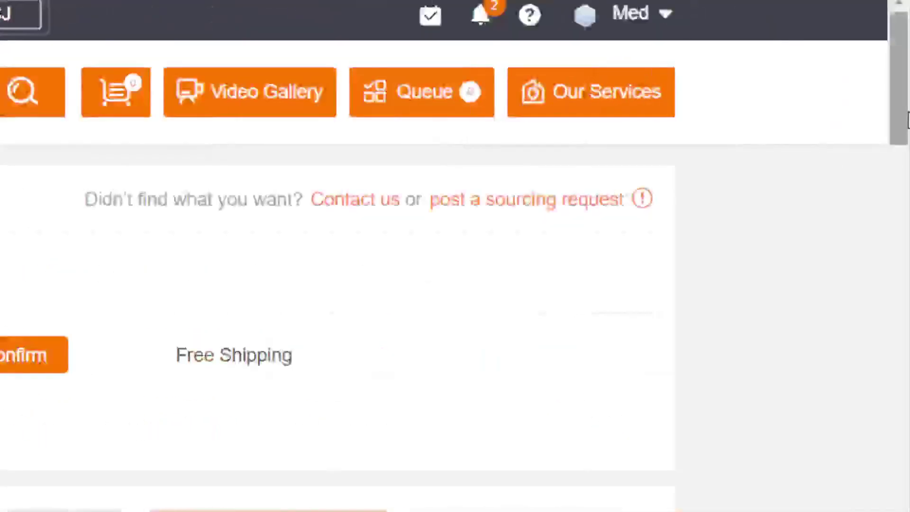
pyautogui.scroll(-10, 908, 214)
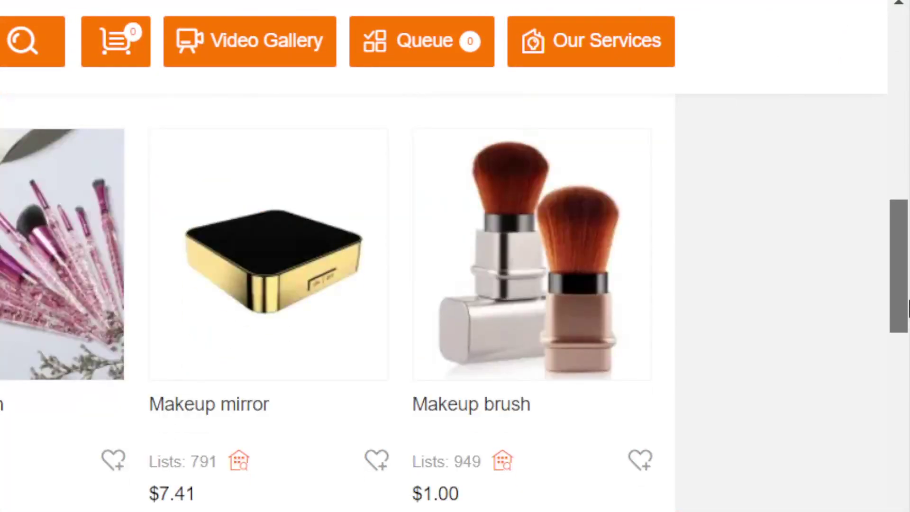
pyautogui.scroll(10, 909, 308)
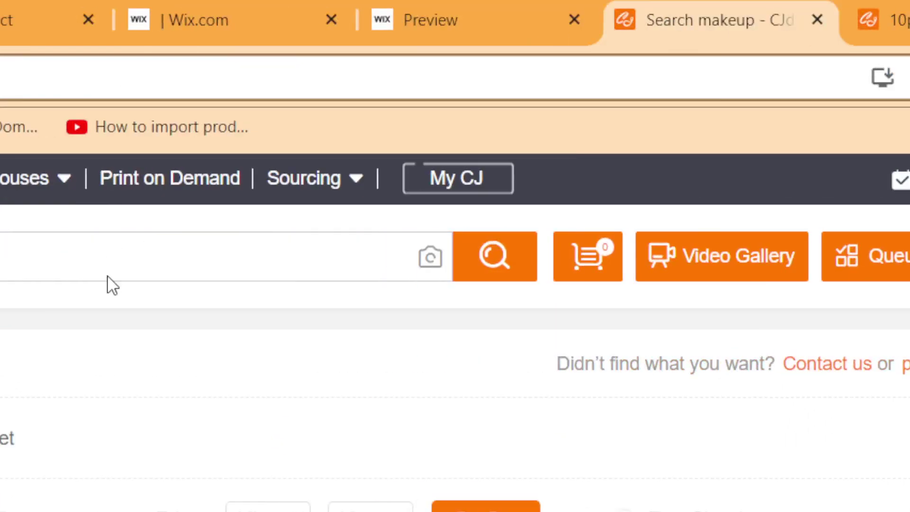